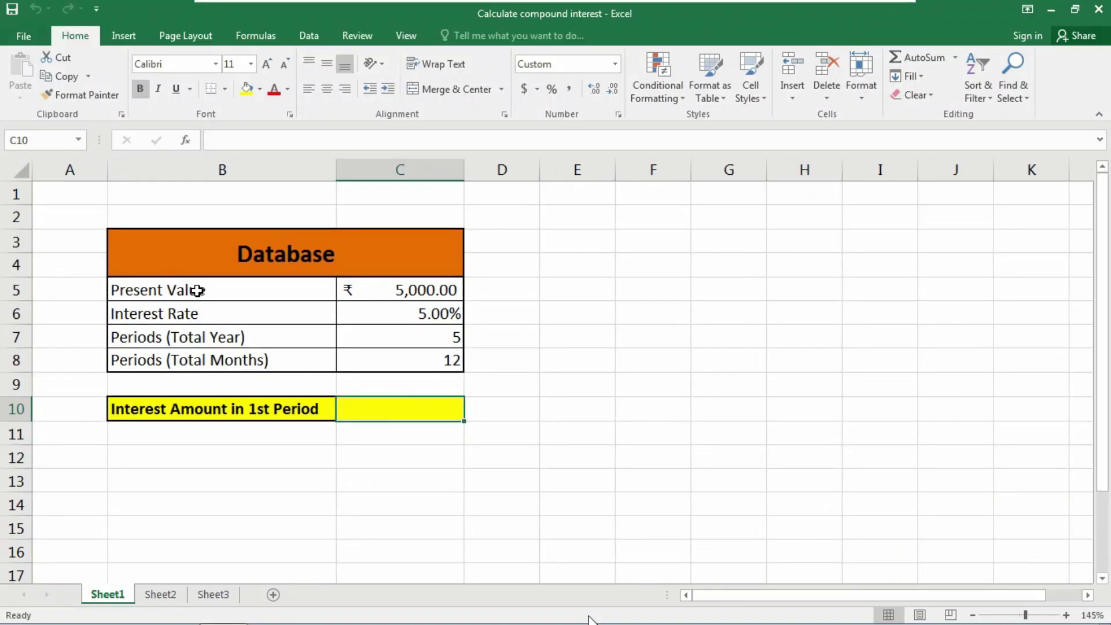
Check the Present Value in C5, then begin C10's formula as '=FV('
{"action": "scroll", "coordinate": [197, 289], "scroll_direction": "up", "scroll_amount": 1, "text": "ctrl"}
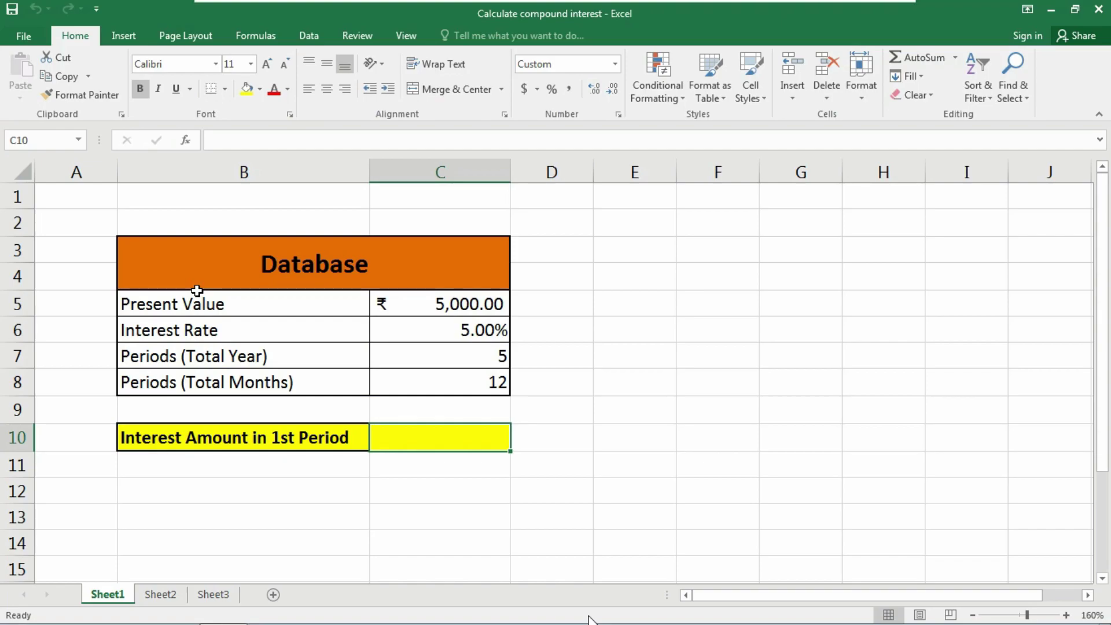
{"action": "scroll", "coordinate": [243, 278], "scroll_direction": "up", "scroll_amount": 2}
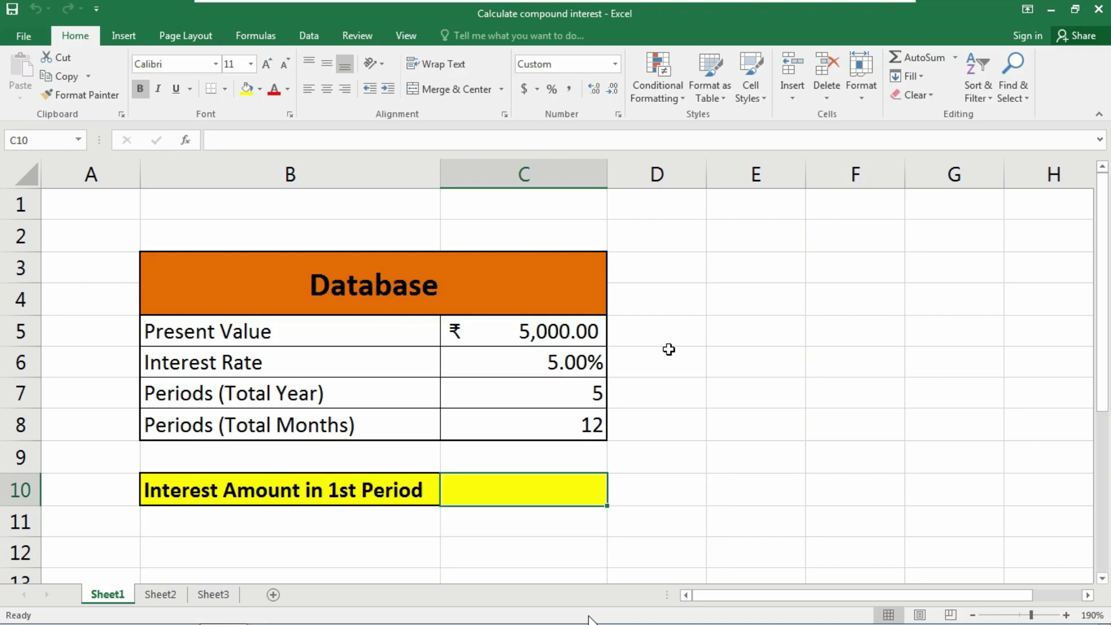
{"action": "left_click", "coordinate": [567, 331]}
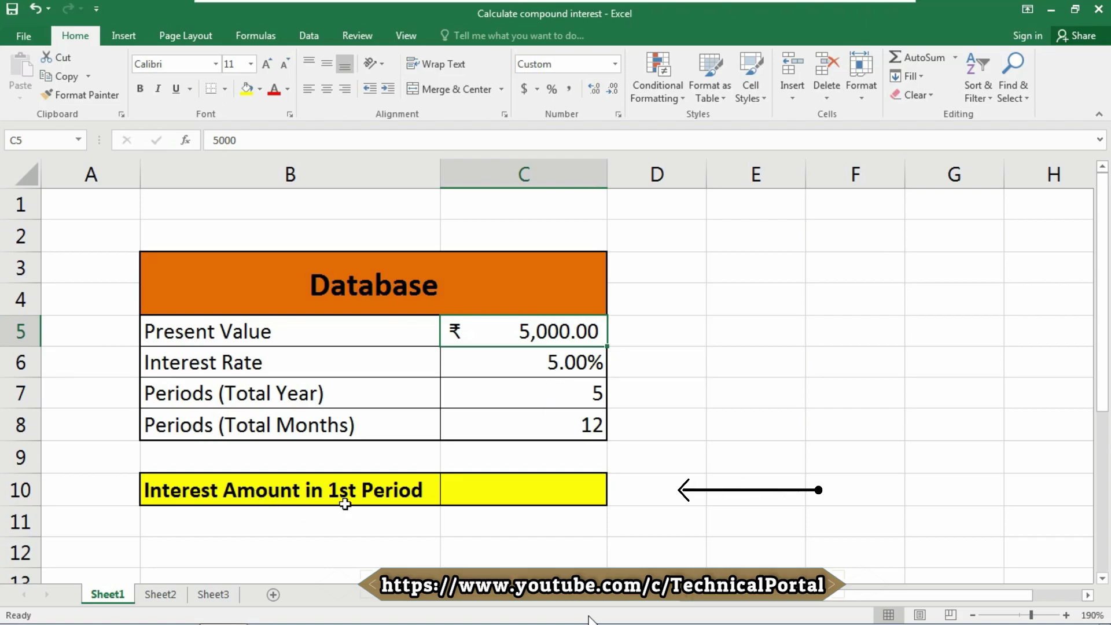
{"action": "left_click", "coordinate": [492, 478]}
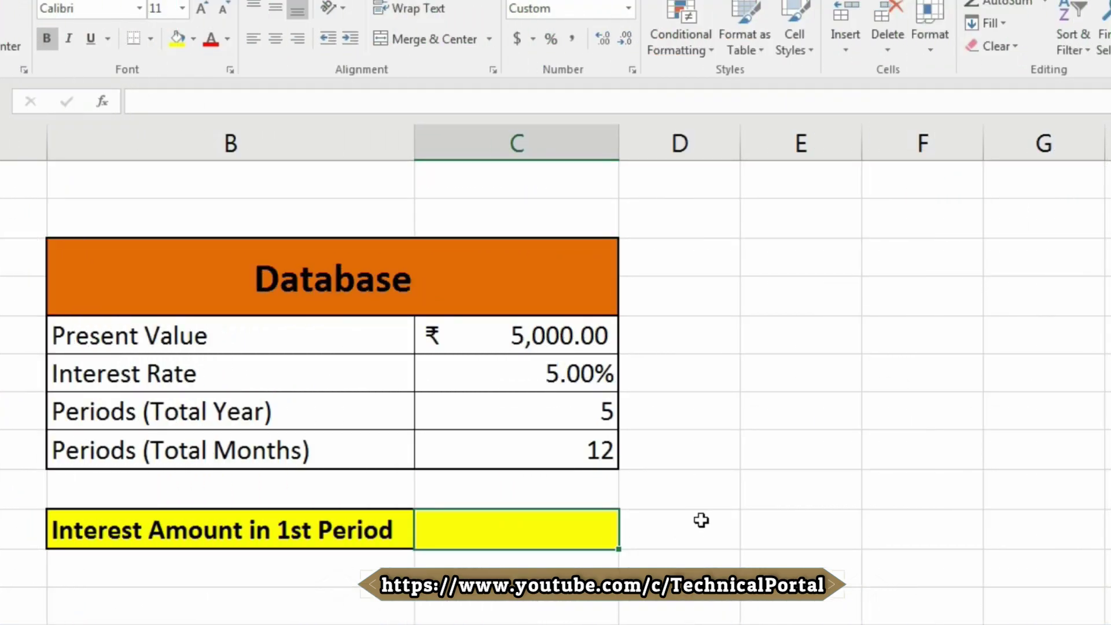
{"action": "type", "text": "=FV"}
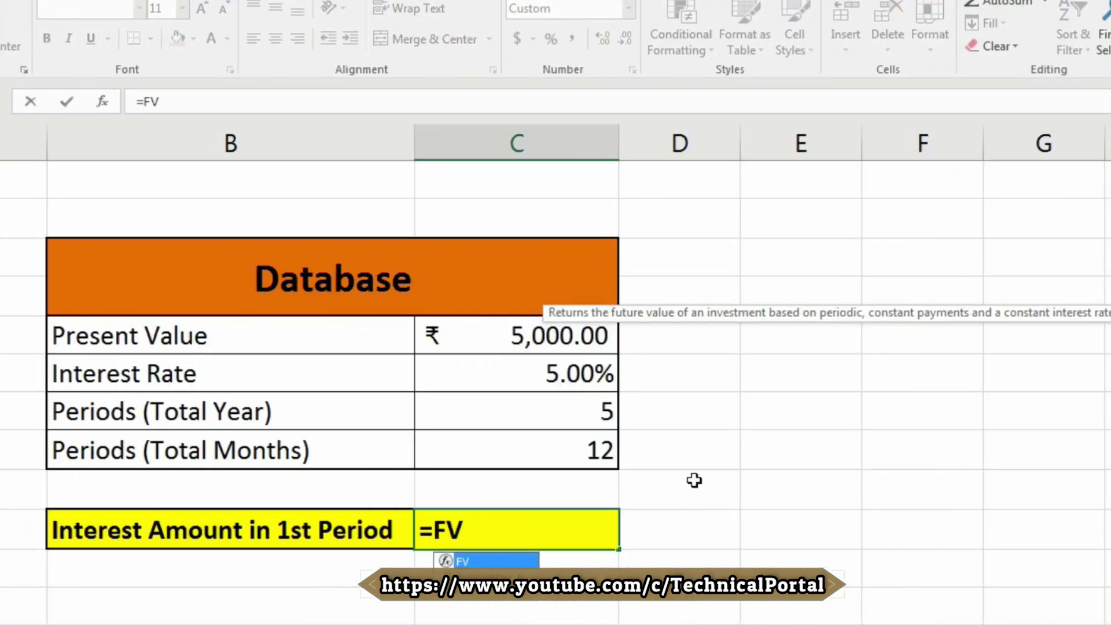
{"action": "left_click_drag", "start_coordinate": [640, 311], "coordinate": [205, 188]}
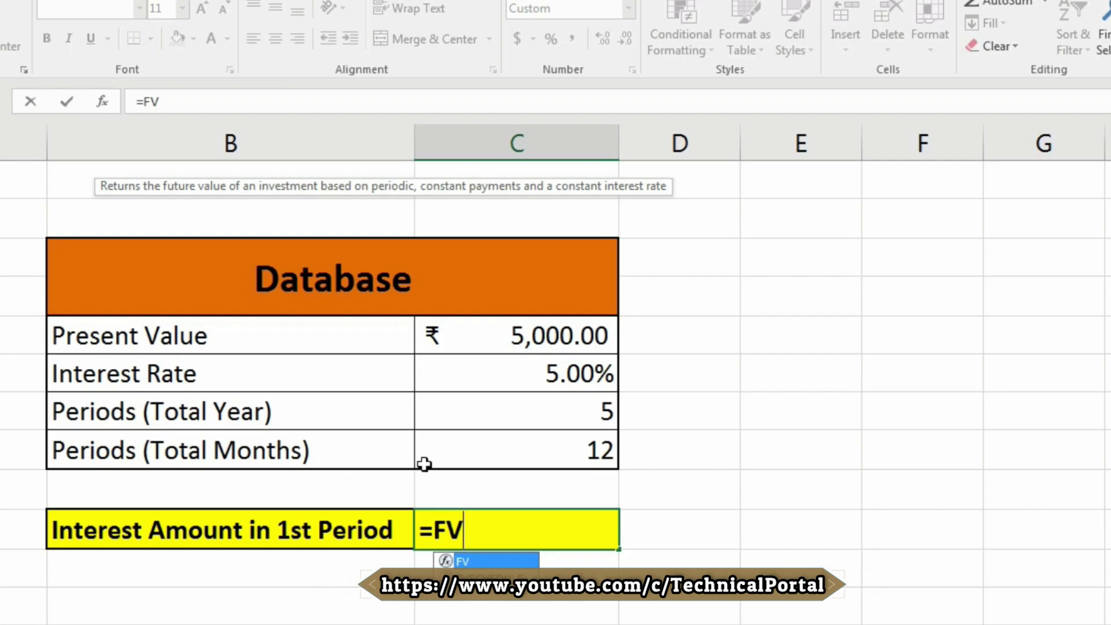
{"action": "type", "text": "("}
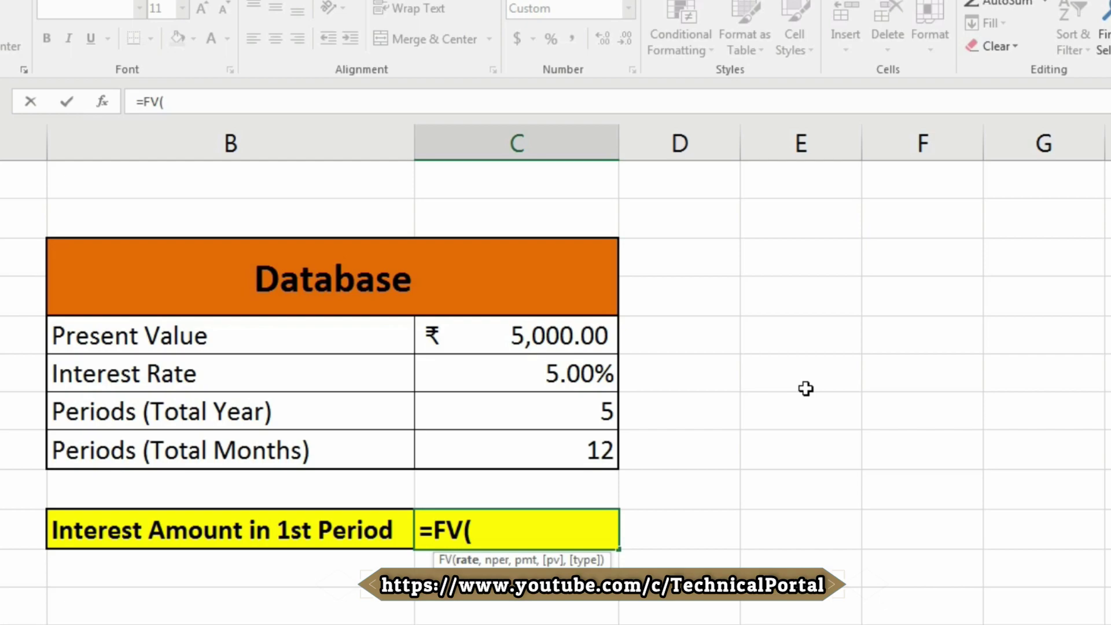
Enter the FV rate argument as C6/C8, the interest rate over months per year
{"action": "key", "text": "Up"}
{"action": "key", "text": "Up"}
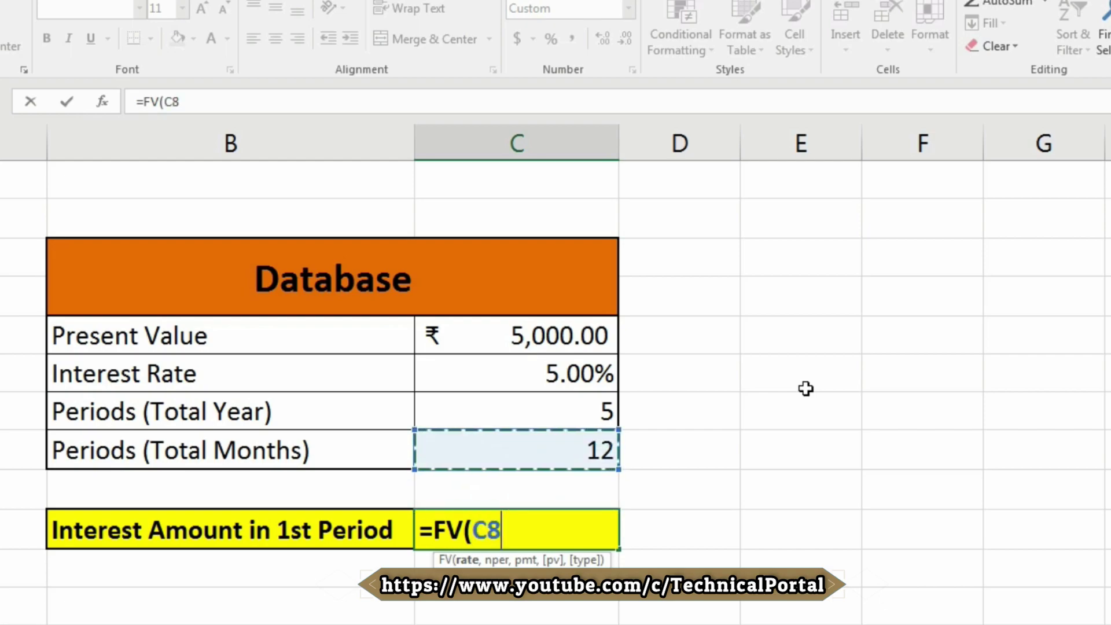
{"action": "key", "text": "Up"}
{"action": "key", "text": "Up"}
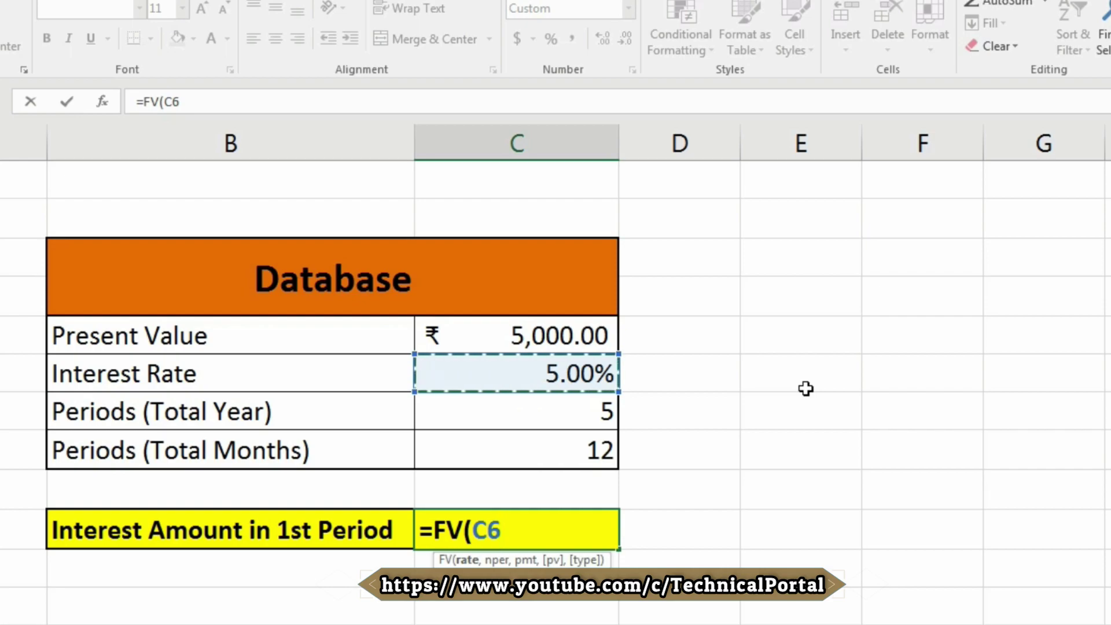
{"action": "type", "text": "/"}
{"action": "key", "text": "Up"}
{"action": "key", "text": "Up"}
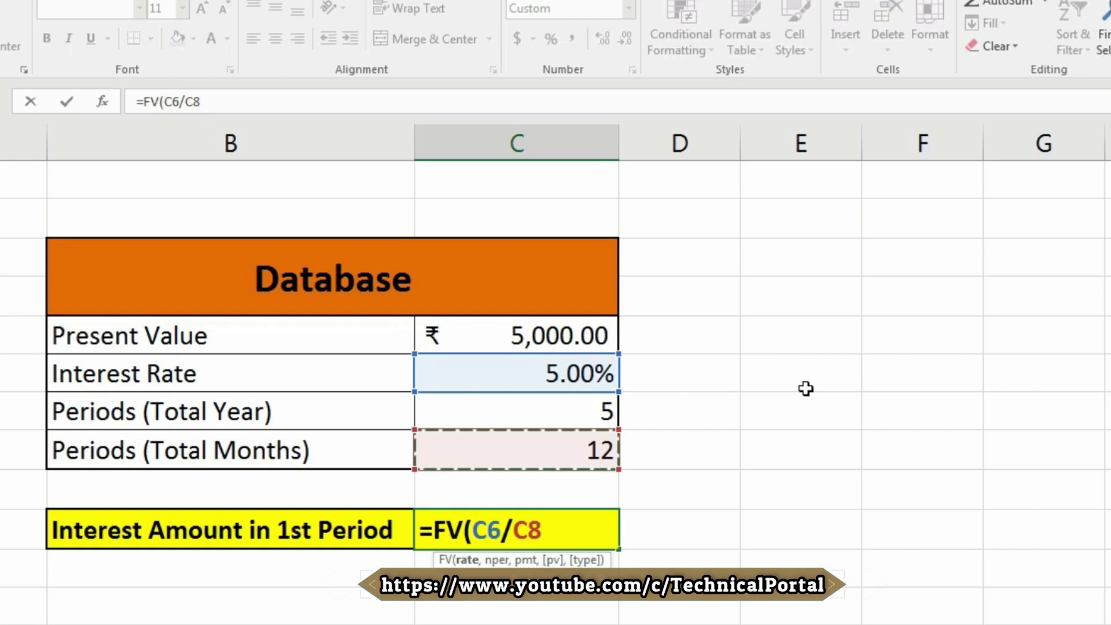
{"action": "type", "text": ","}
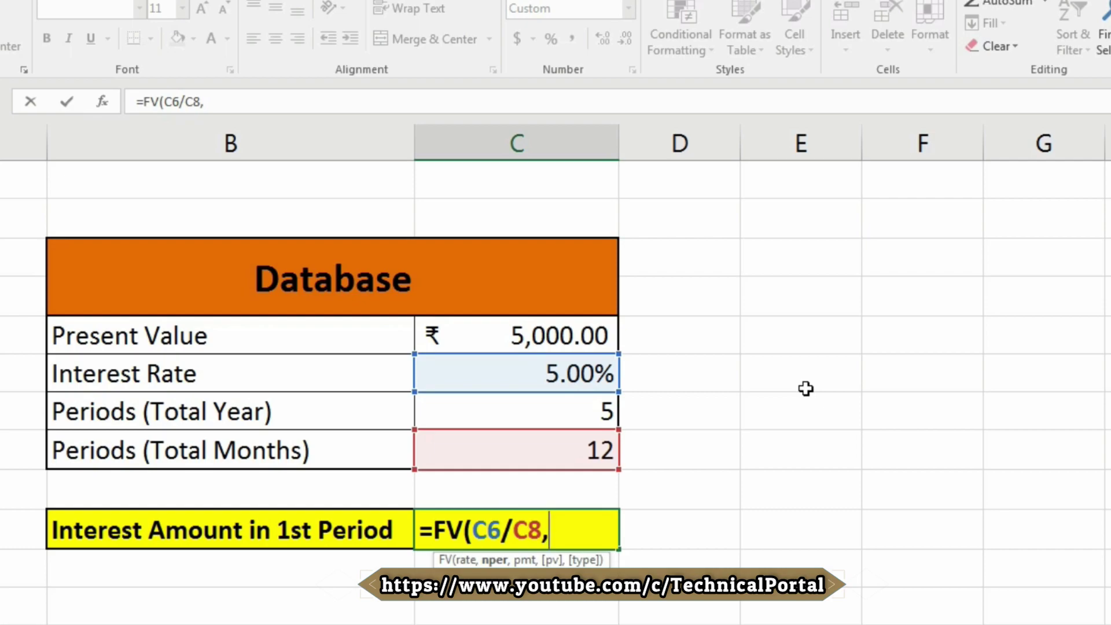
Add C7*C8 as the number of periods and 0 as the payment
{"action": "key", "text": "Up"}
{"action": "key", "text": "Up"}
{"action": "key", "text": "Up"}
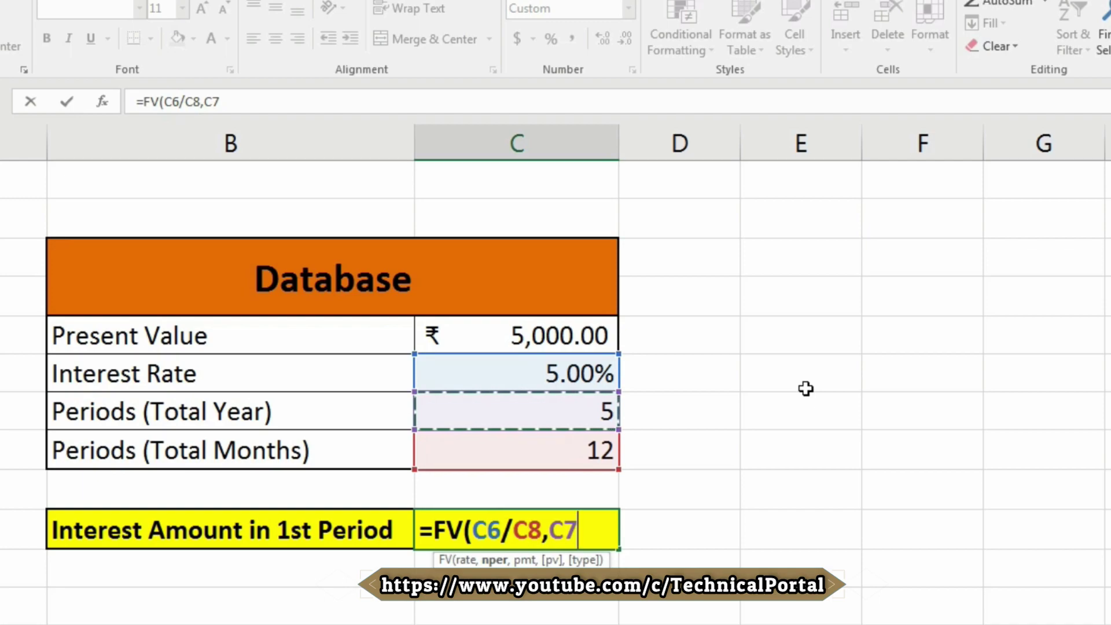
{"action": "type", "text": "*"}
{"action": "key", "text": "Up"}
{"action": "key", "text": "Up"}
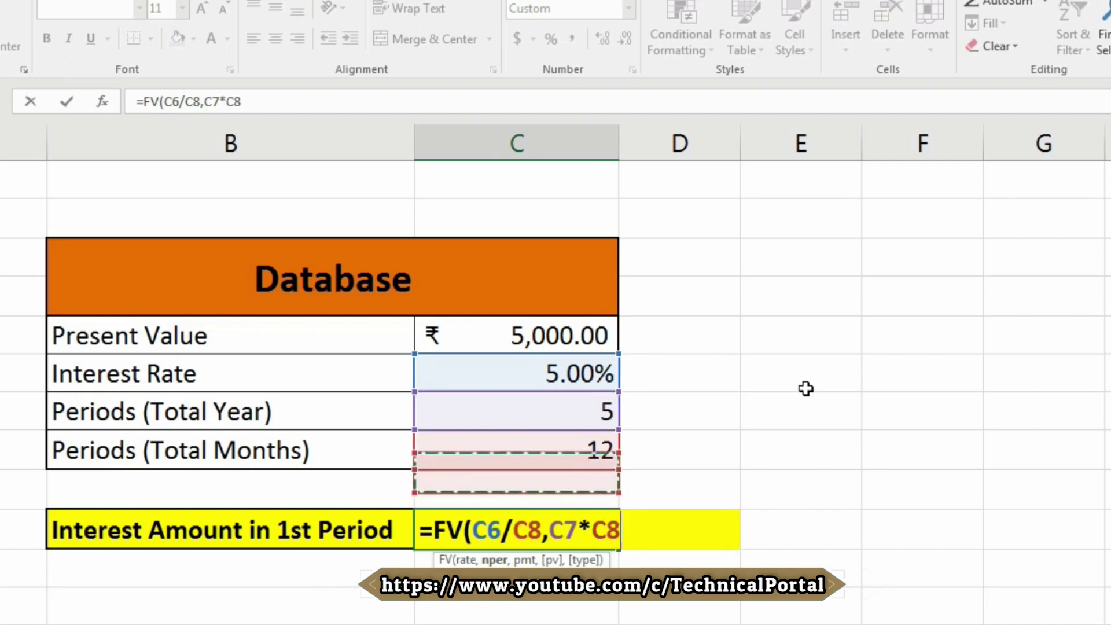
{"action": "type", "text": ","}
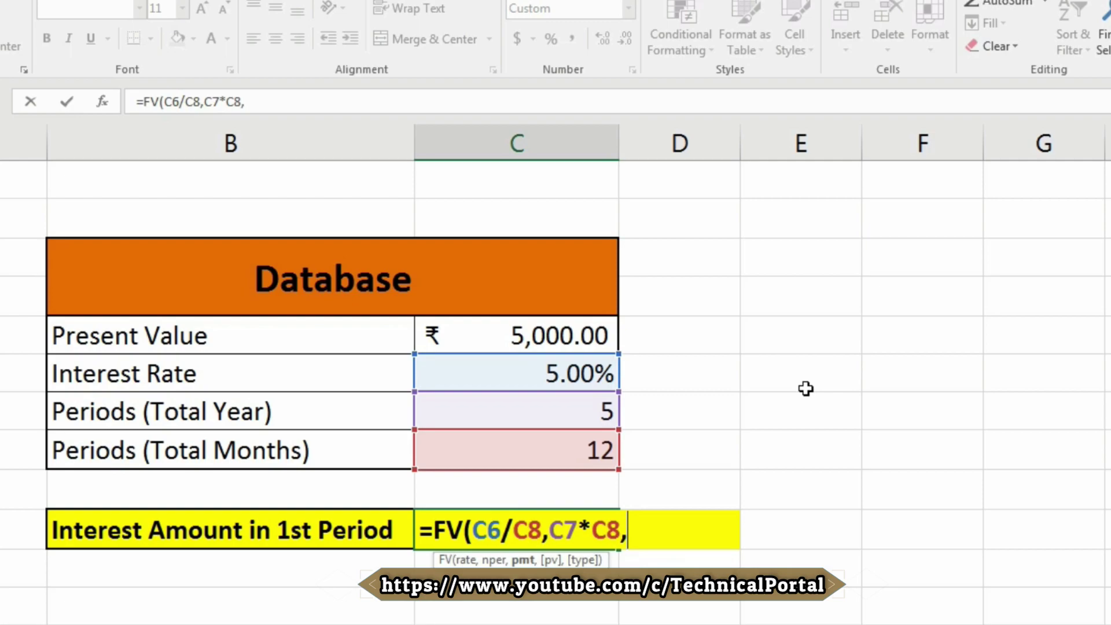
{"action": "type", "text": "0,"}
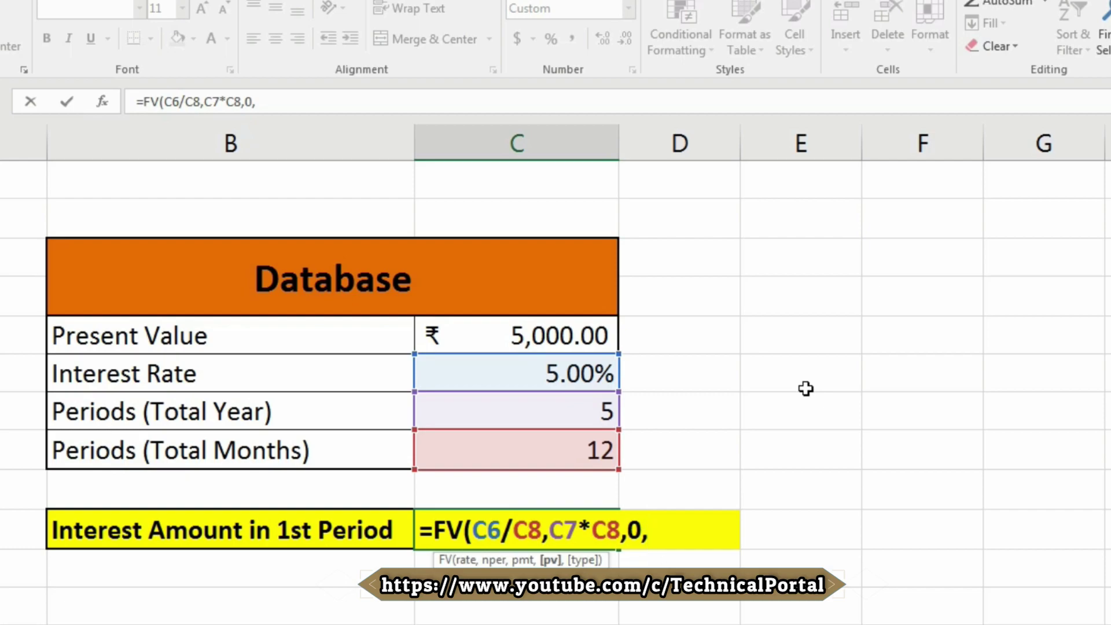
Finish with -C5 as present value and commit =FV(C6/C8,C7*C8,0,-C5)
{"action": "type", "text": "-"}
{"action": "key", "text": "Up"}
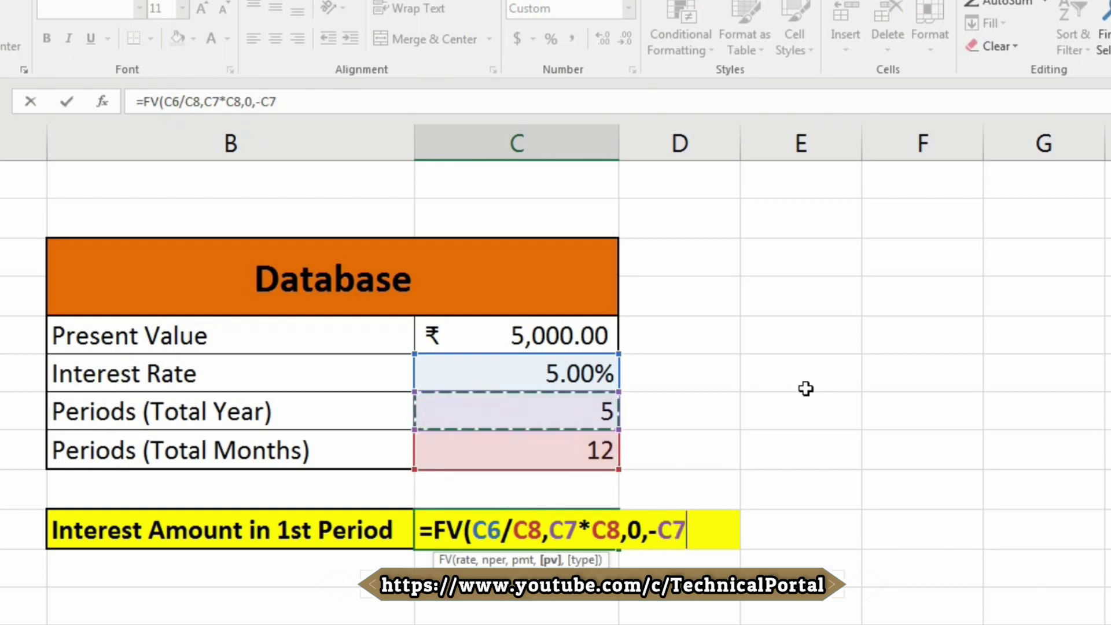
{"action": "key", "text": "Up"}
{"action": "key", "text": "Up"}
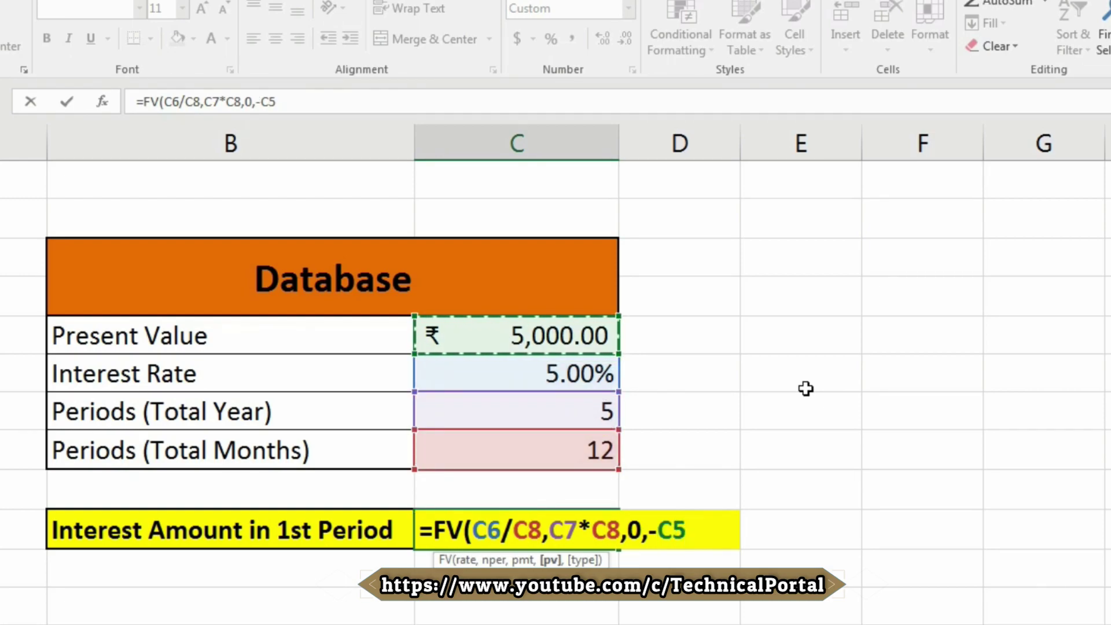
{"action": "type", "text": ")"}
{"action": "key", "text": "ctrl+Return"}
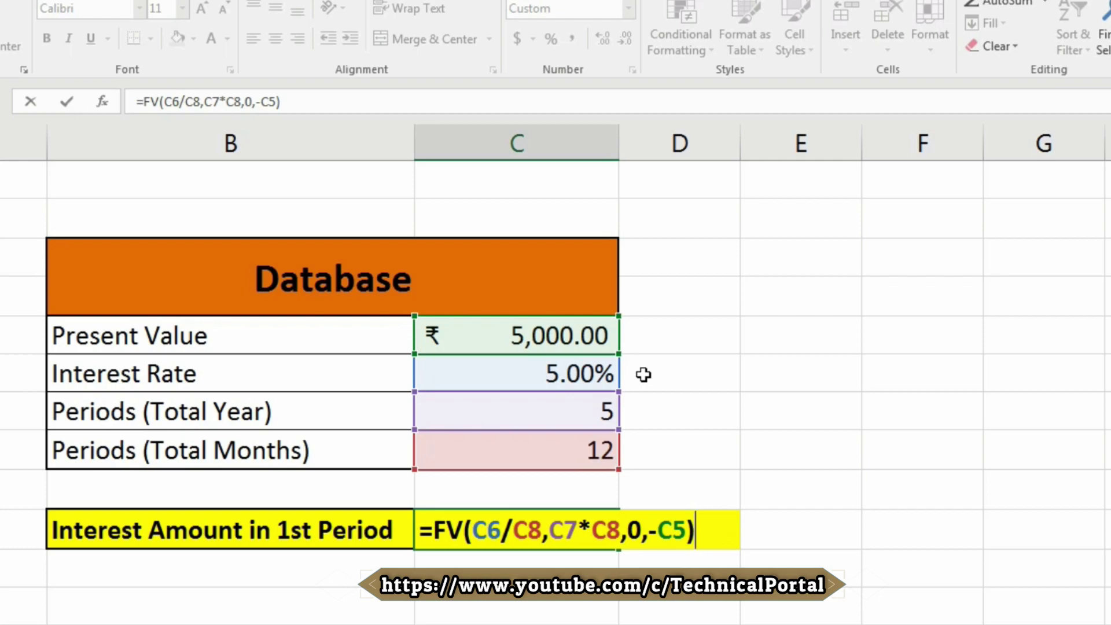
{"action": "key", "text": "Left"}
{"action": "key", "text": "Left"}
{"action": "key", "text": "Left"}
{"action": "key", "text": "Left"}
{"action": "key", "text": "Left"}
{"action": "key", "text": "Left"}
{"action": "key", "text": "Left"}
{"action": "key", "text": "Left"}
{"action": "key", "text": "Left"}
{"action": "key", "text": "Left"}
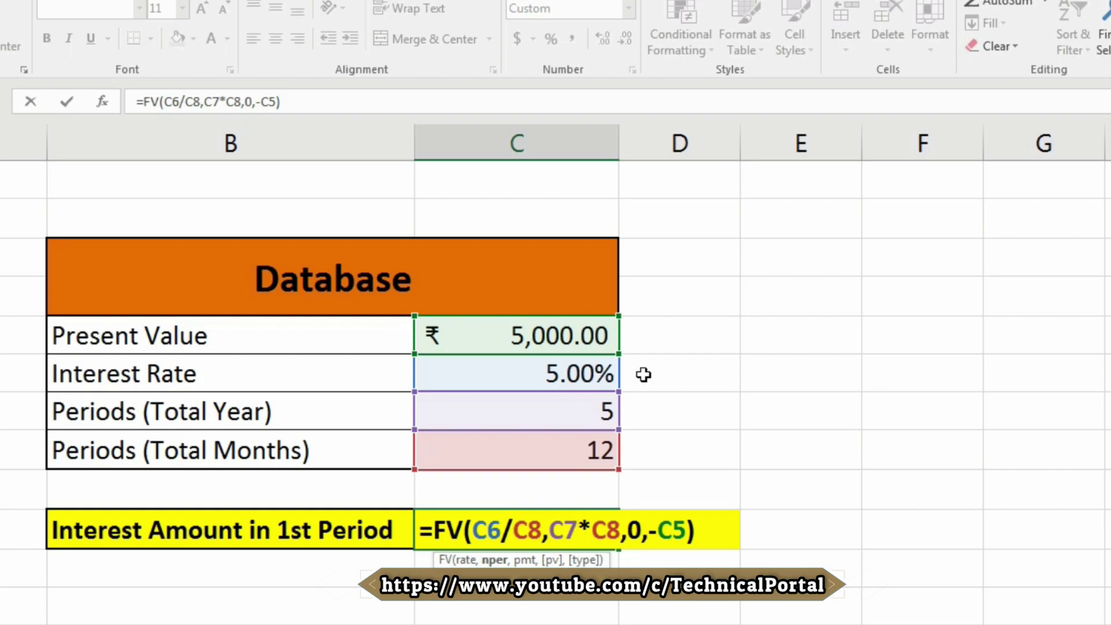
{"action": "key", "text": "Right"}
{"action": "key", "text": "Right"}
{"action": "key", "text": "Right"}
{"action": "key", "text": "Right"}
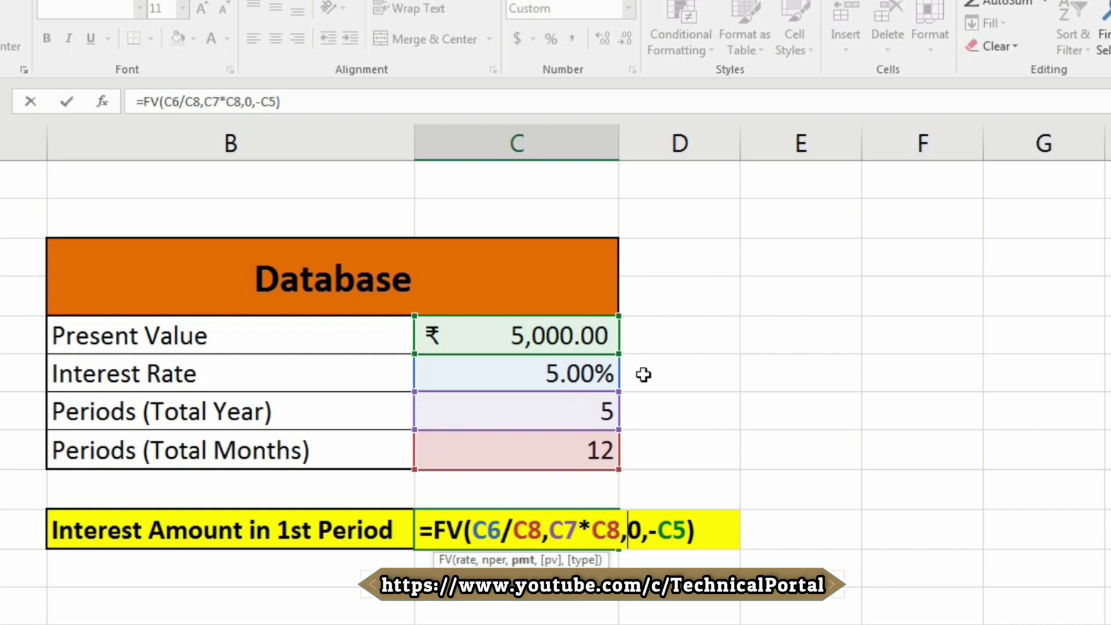
{"action": "key", "text": "Right"}
{"action": "key", "text": "Right"}
{"action": "key", "text": "Right"}
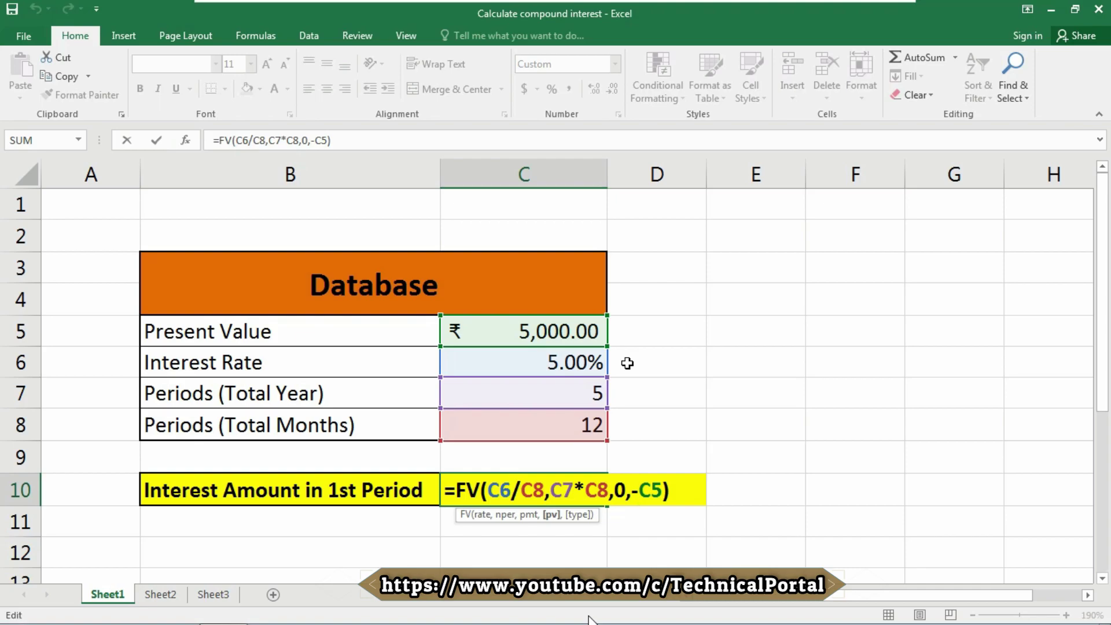
{"action": "key", "text": "Left"}
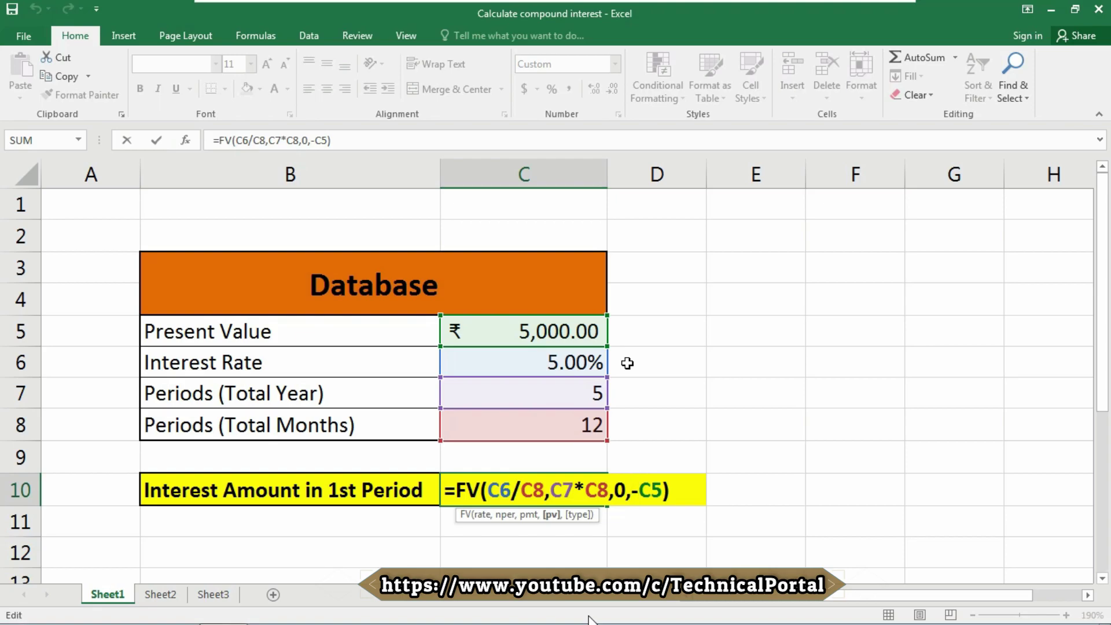